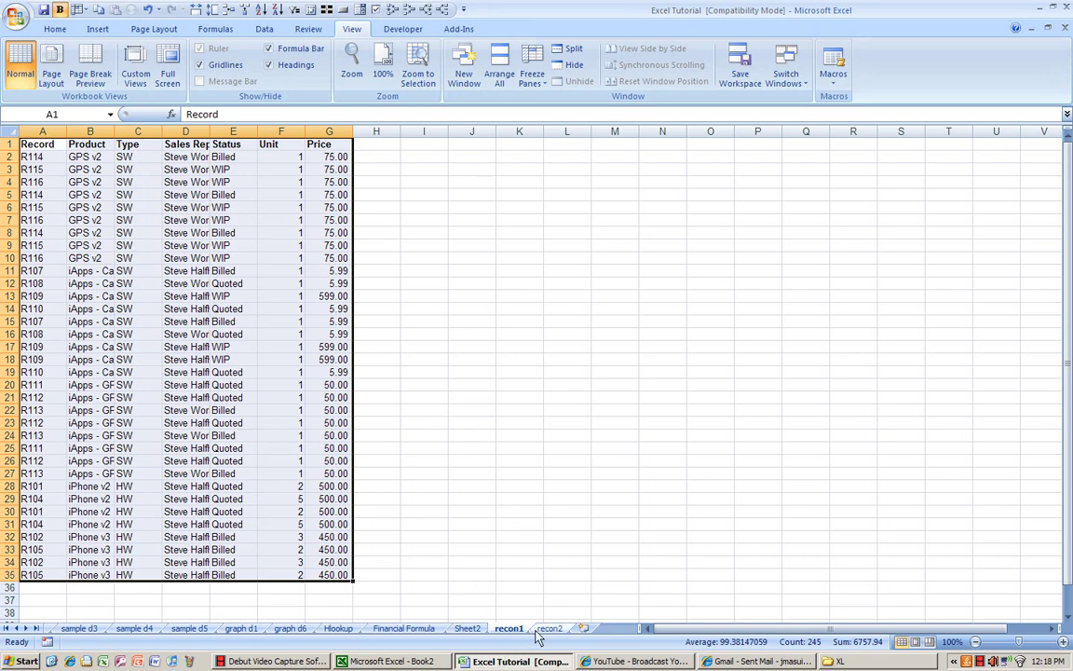
# Step: Compare the summed prices on recon2 and recon1, then open a second window onto the workbook
pyautogui.click(329, 499)
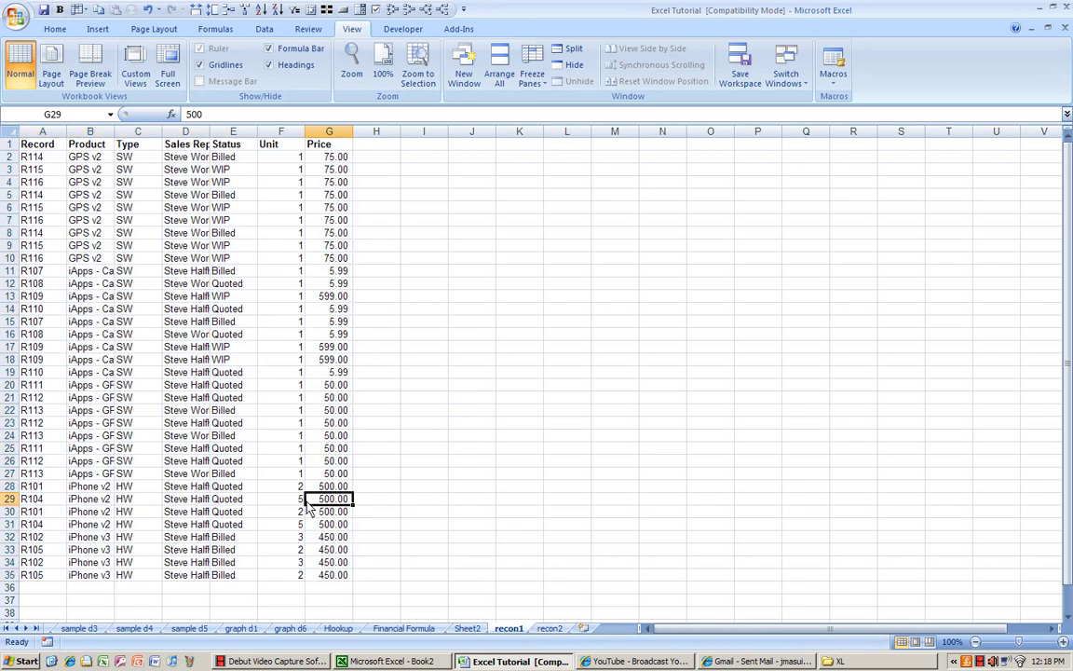
pyautogui.click(548, 629)
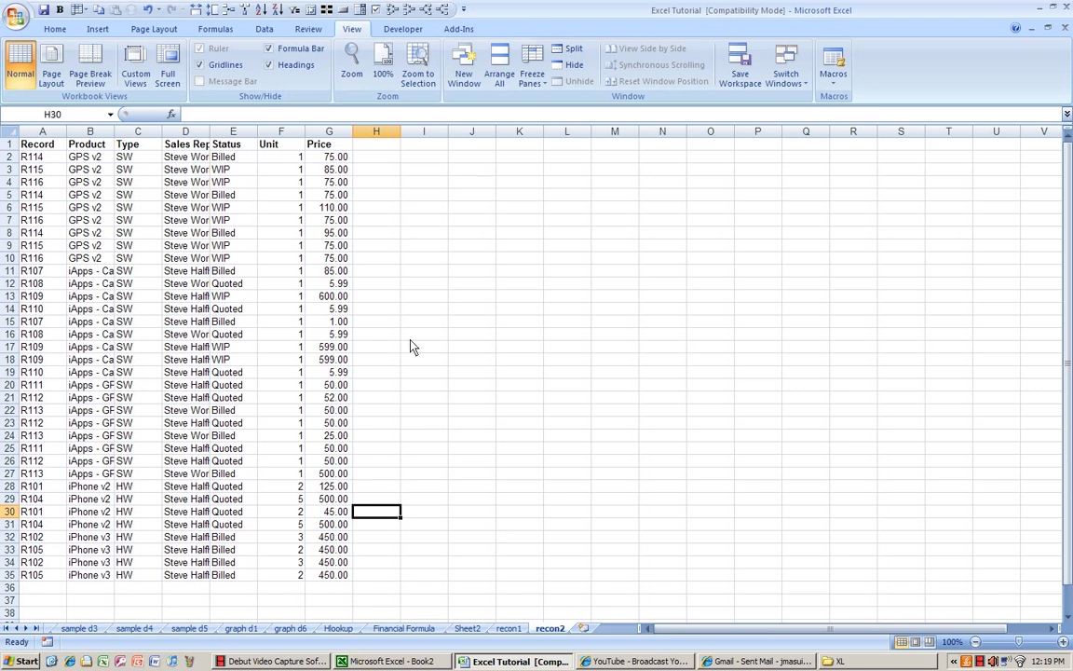
pyautogui.moveTo(335, 159); pyautogui.dragTo(350, 585)
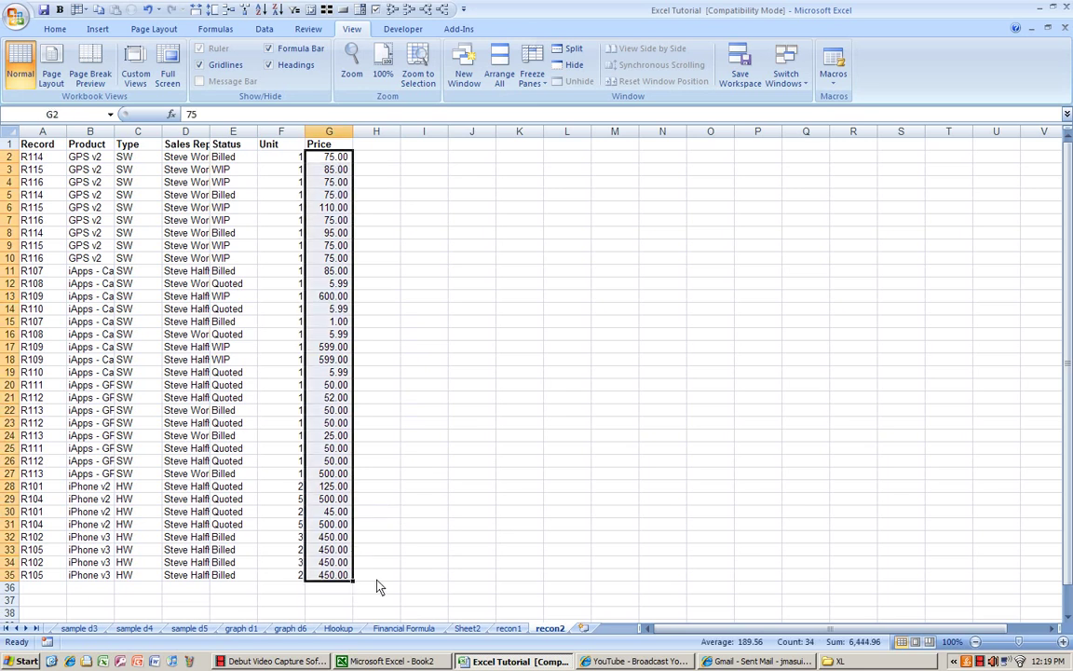
pyautogui.click(508, 628)
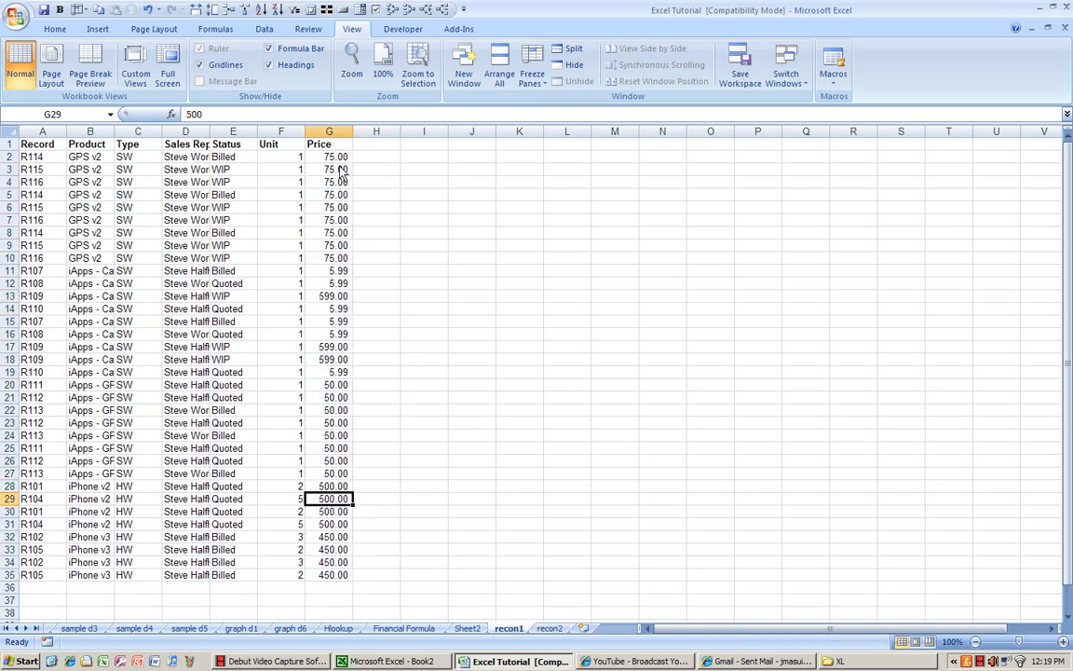
pyautogui.moveTo(313, 157); pyautogui.dragTo(350, 577)
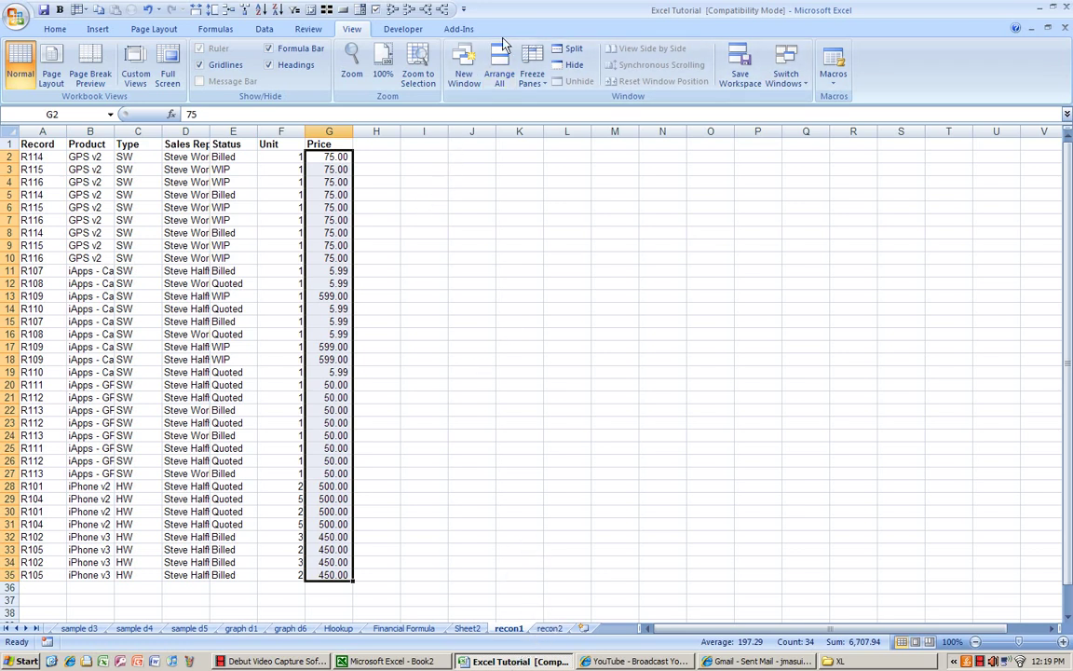
pyautogui.click(477, 83)
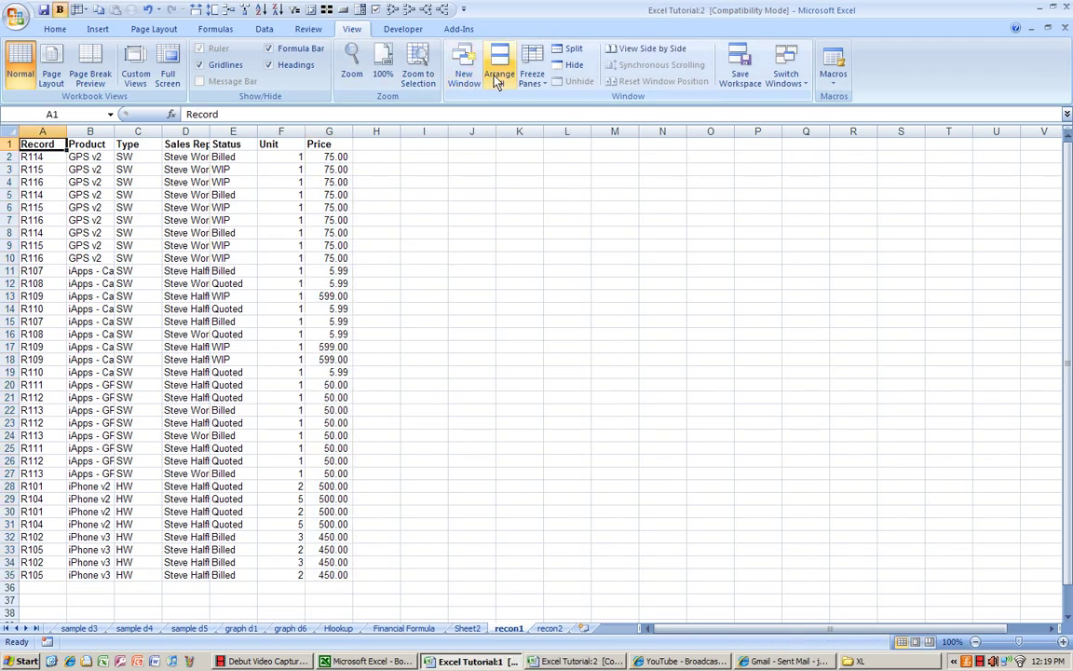
# Step: Tile both windows horizontally with recon2 in the lower window, and select H2 on recon1
pyautogui.click(499, 79)
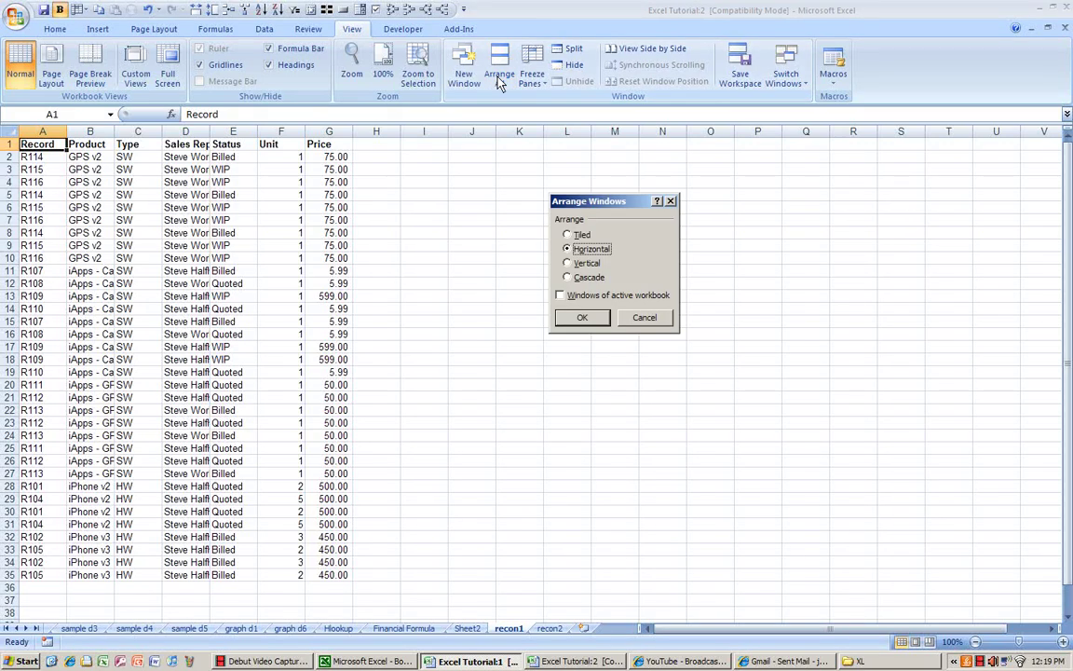
pyautogui.click(580, 319)
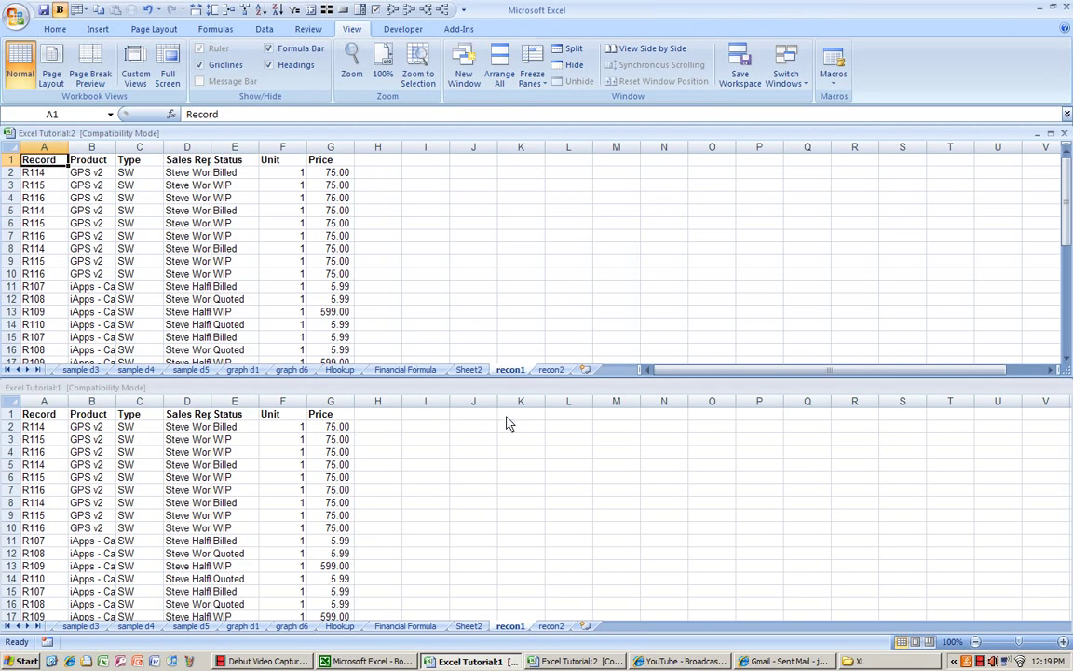
pyautogui.click(503, 566)
pyautogui.hotkey('ctrl', 'pagedown')
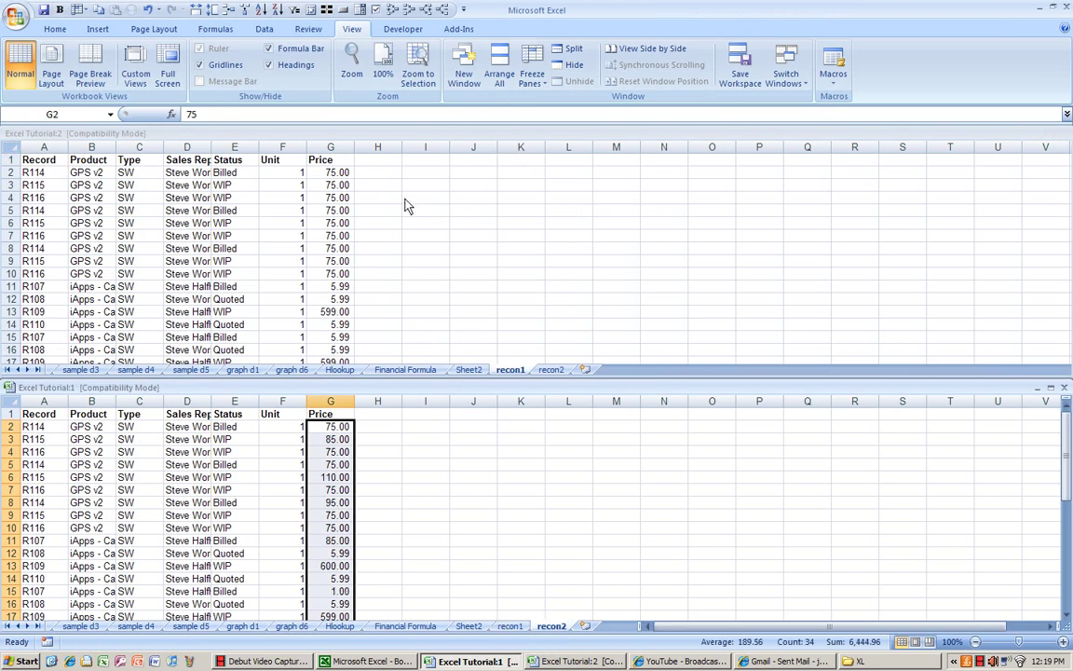
pyautogui.click(365, 173)
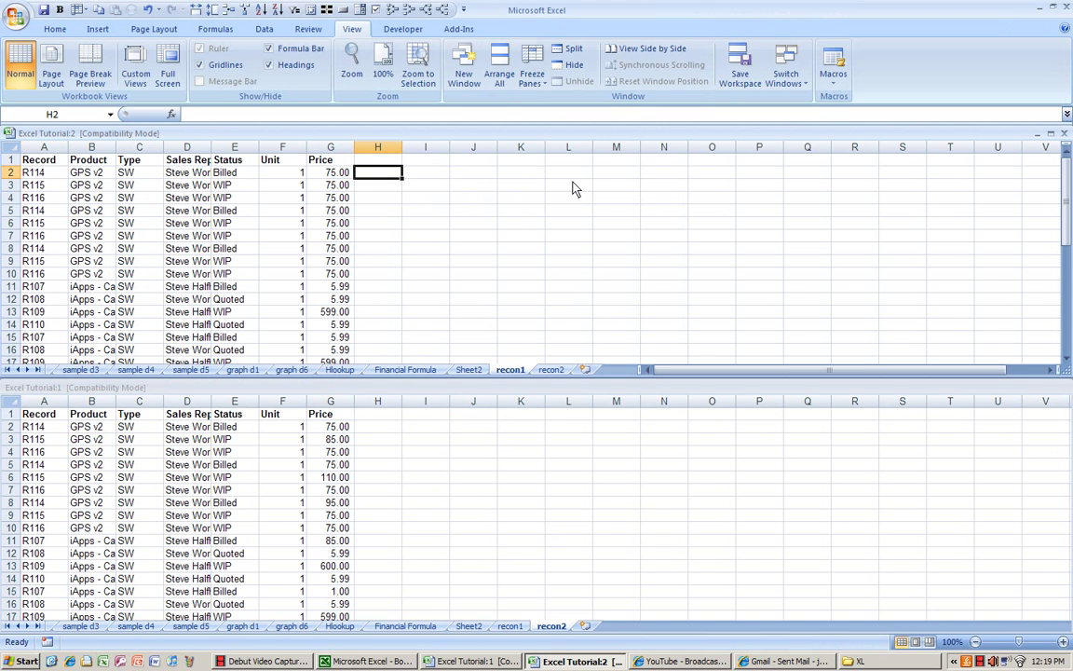
# Step: Enter a VLOOKUP in H2 matching A2 against recon2 columns A:G, returning column 7 exactly
pyautogui.write('=vl')
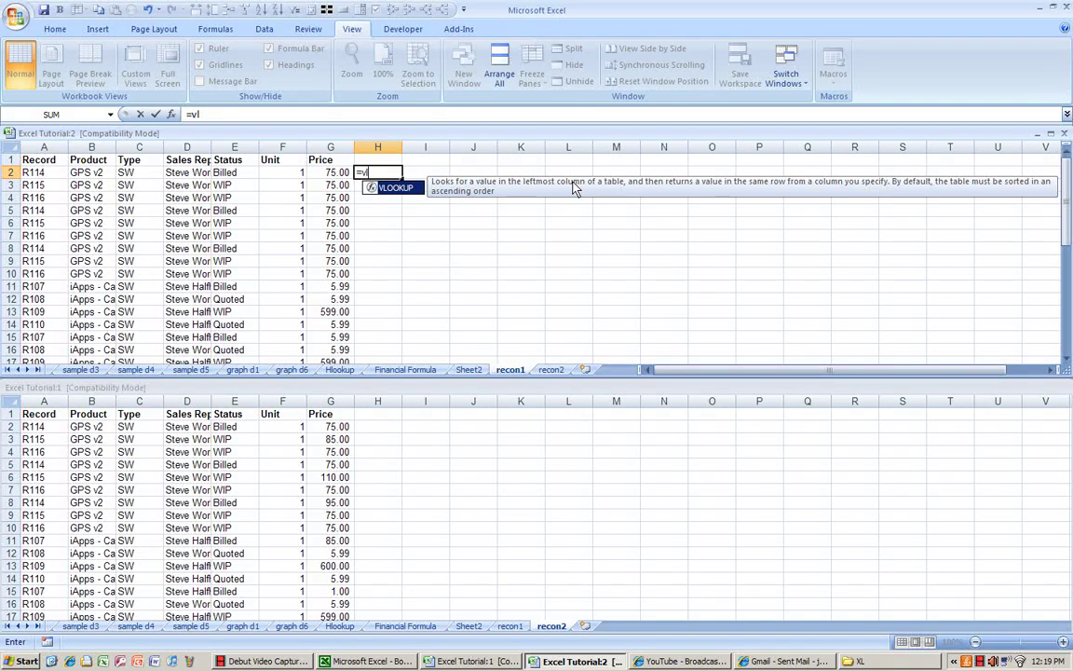
pyautogui.write('ookup(')
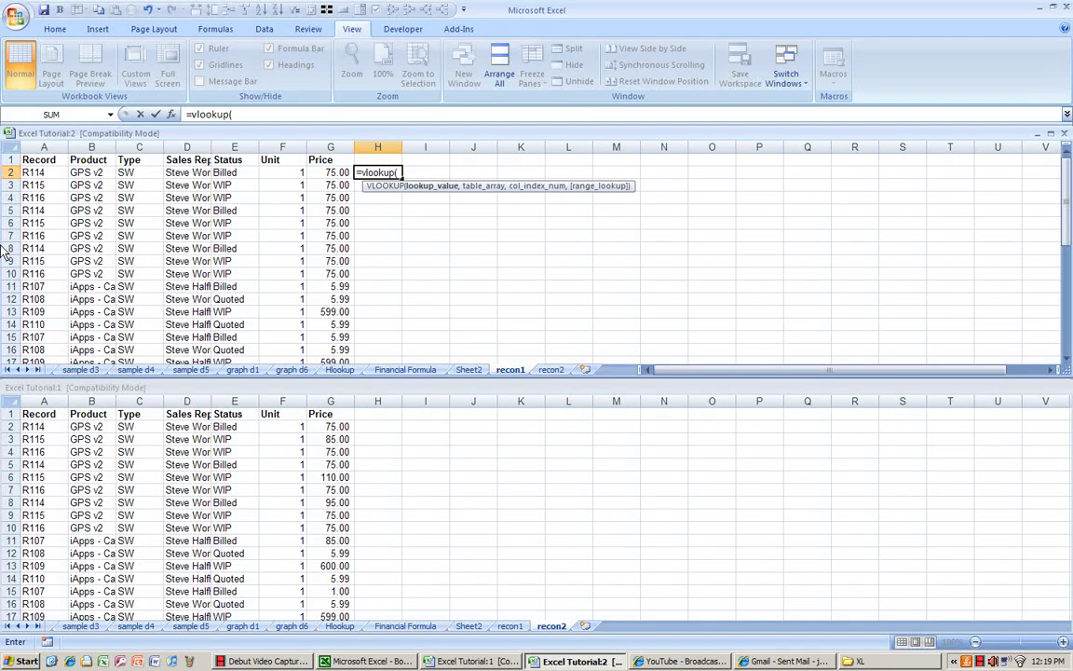
pyautogui.click(41, 178)
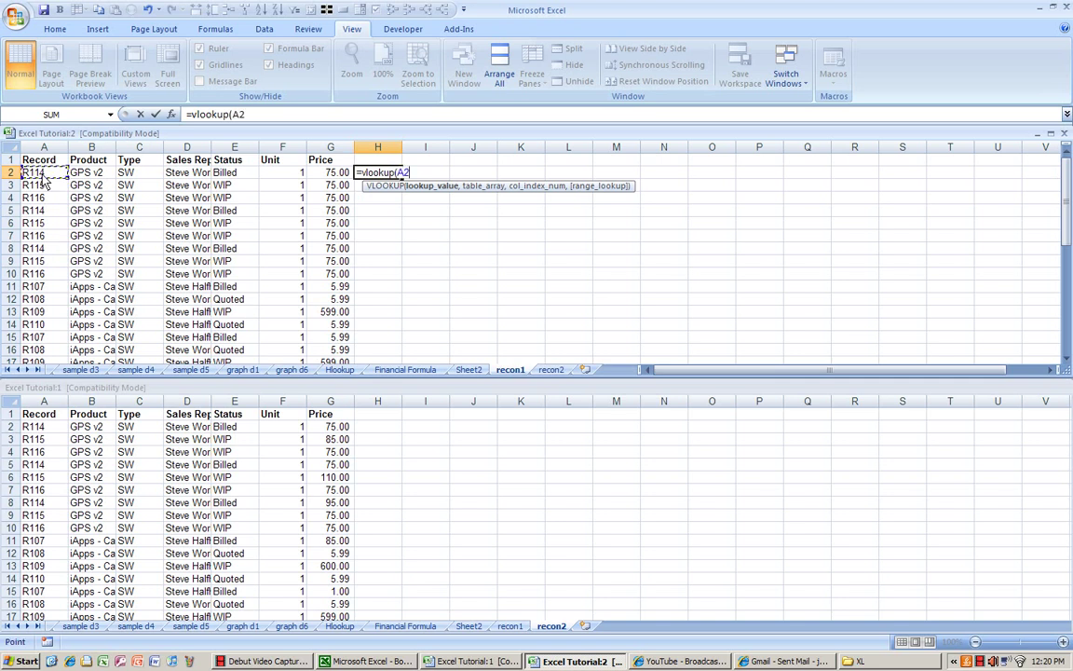
pyautogui.write(',')
pyautogui.click(42, 404)
pyautogui.moveTo(42, 403); pyautogui.dragTo(321, 411)
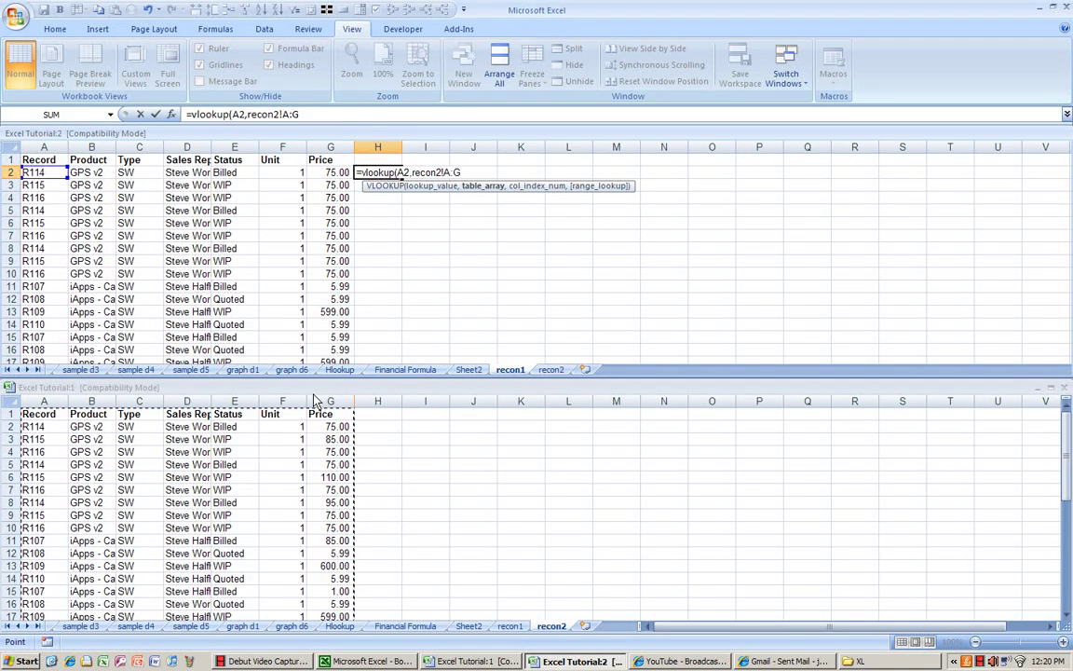
pyautogui.write(',')
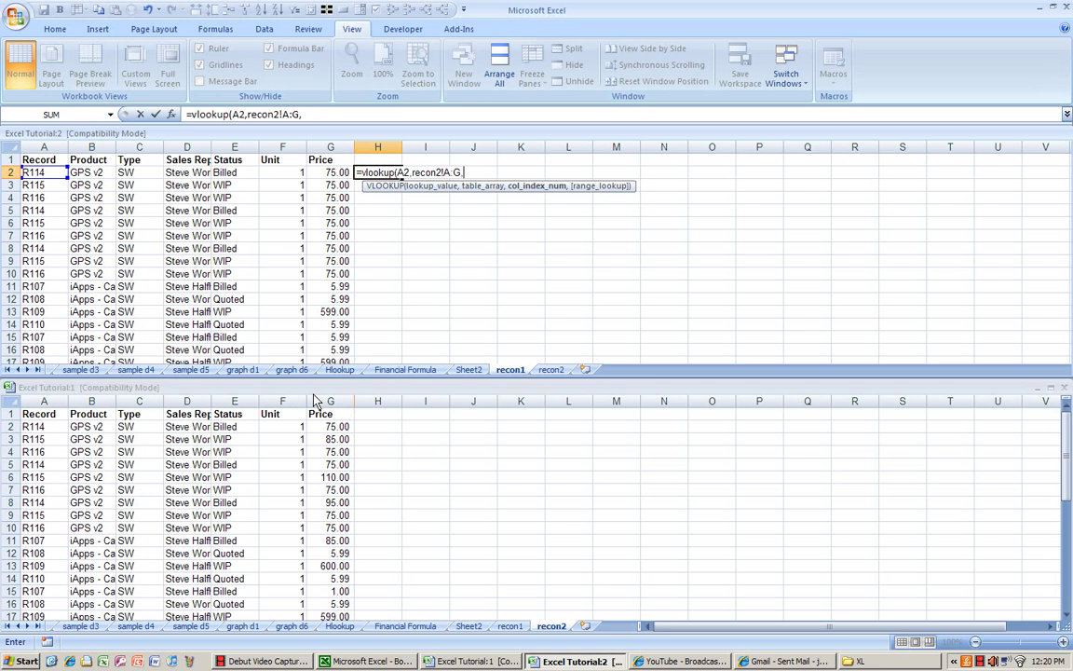
pyautogui.write('7,false')
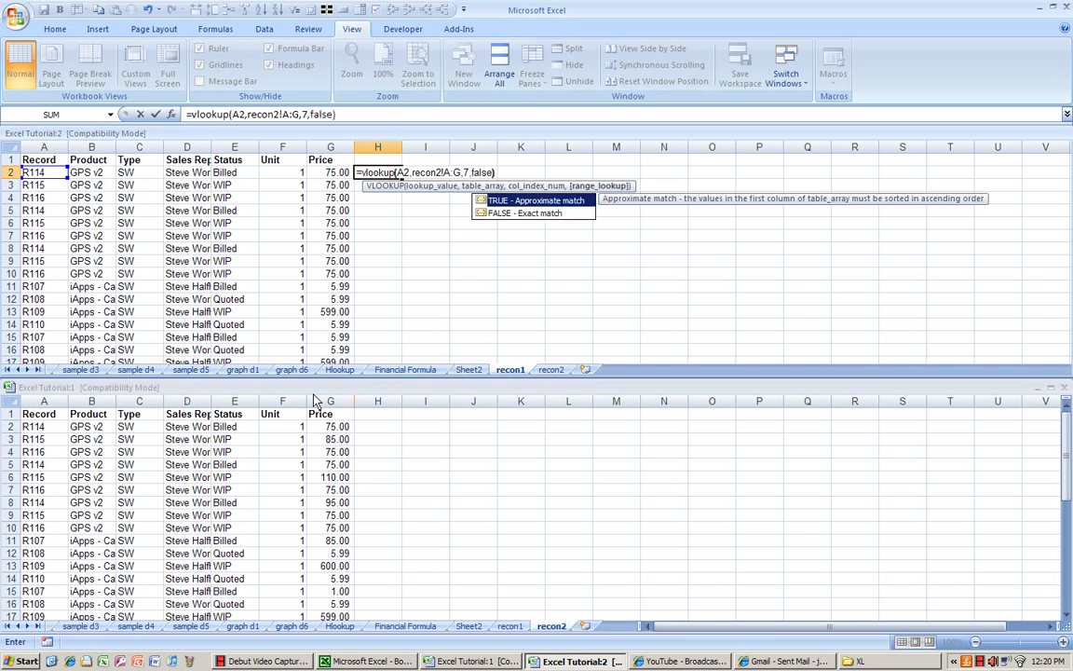
pyautogui.press('Return')
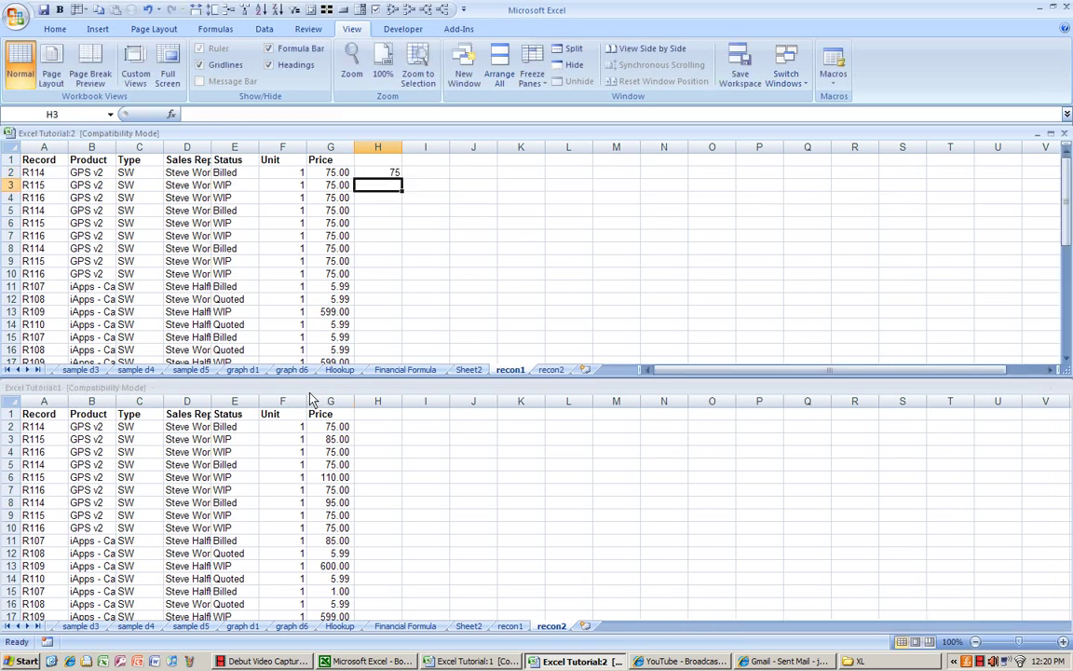
# Step: Append -G2 to the H2 VLOOKUP so it shows record R114's price difference
pyautogui.click(393, 174)
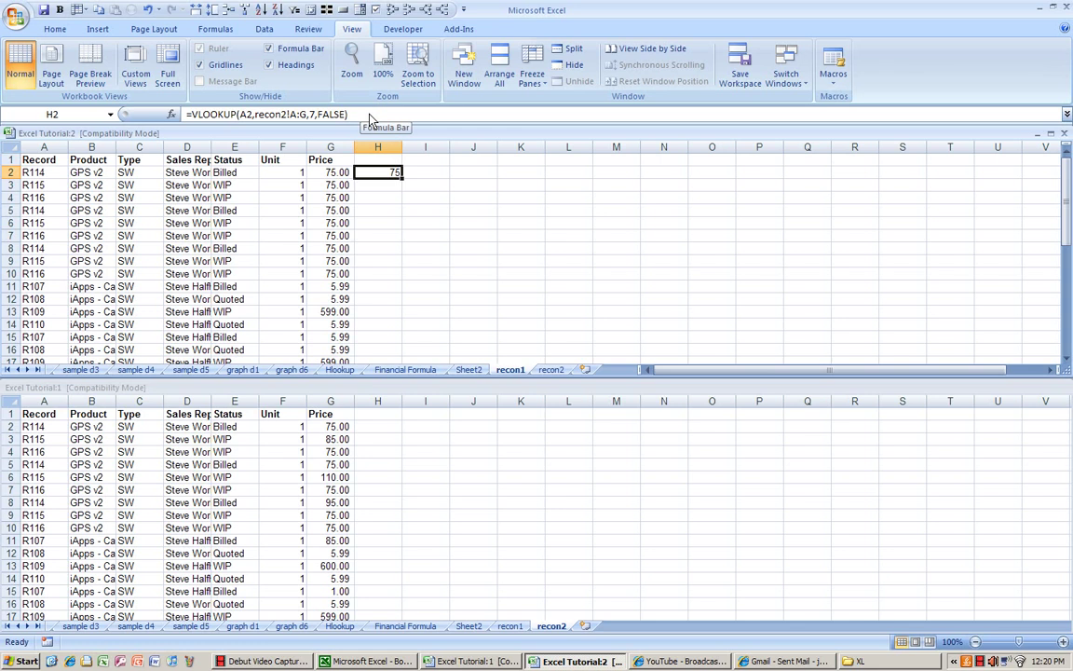
pyautogui.click(51, 173)
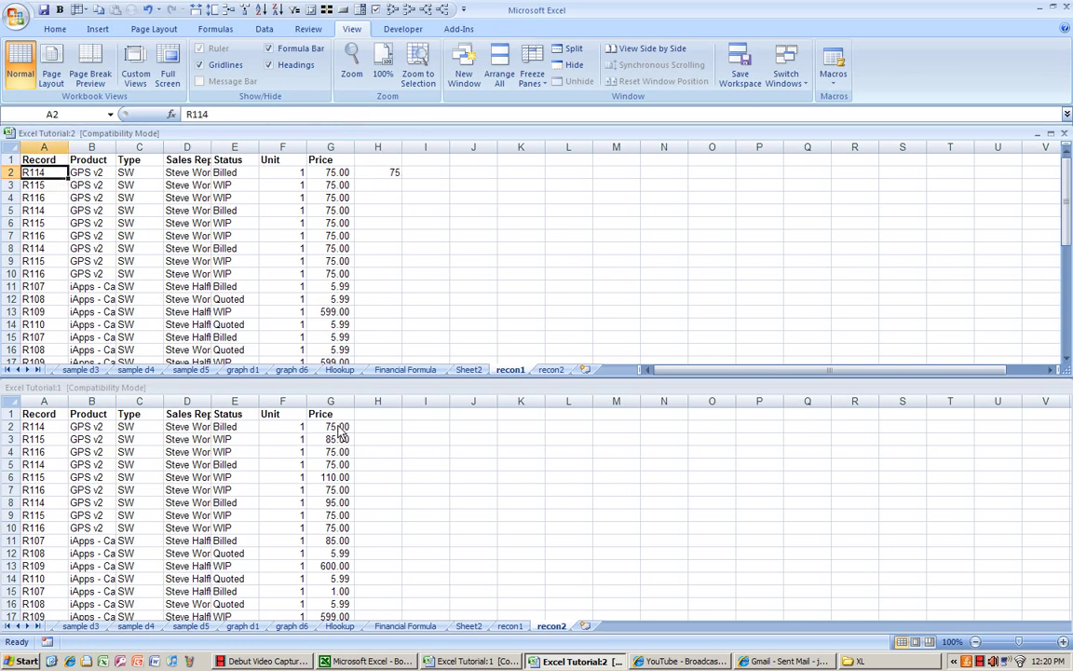
pyautogui.click(390, 174)
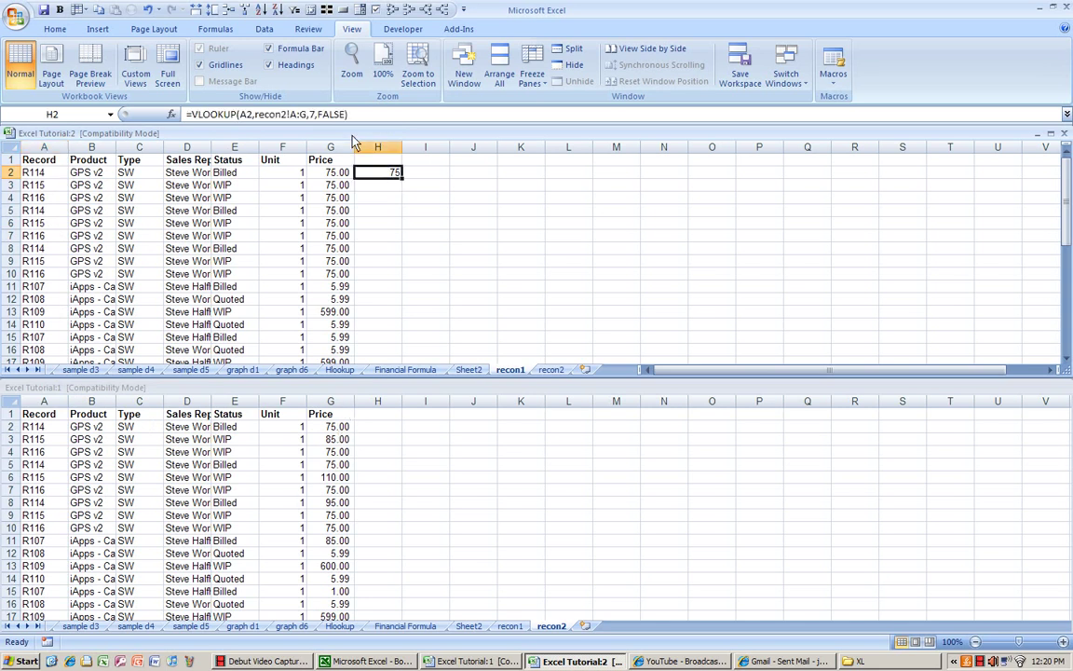
pyautogui.click(519, 114)
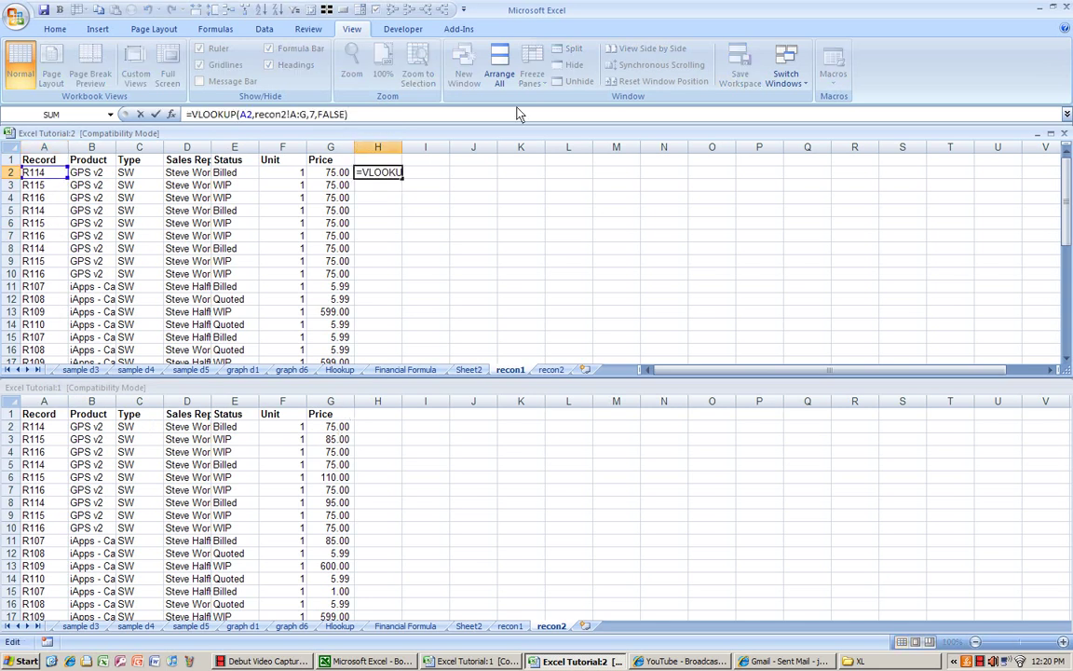
pyautogui.write('-')
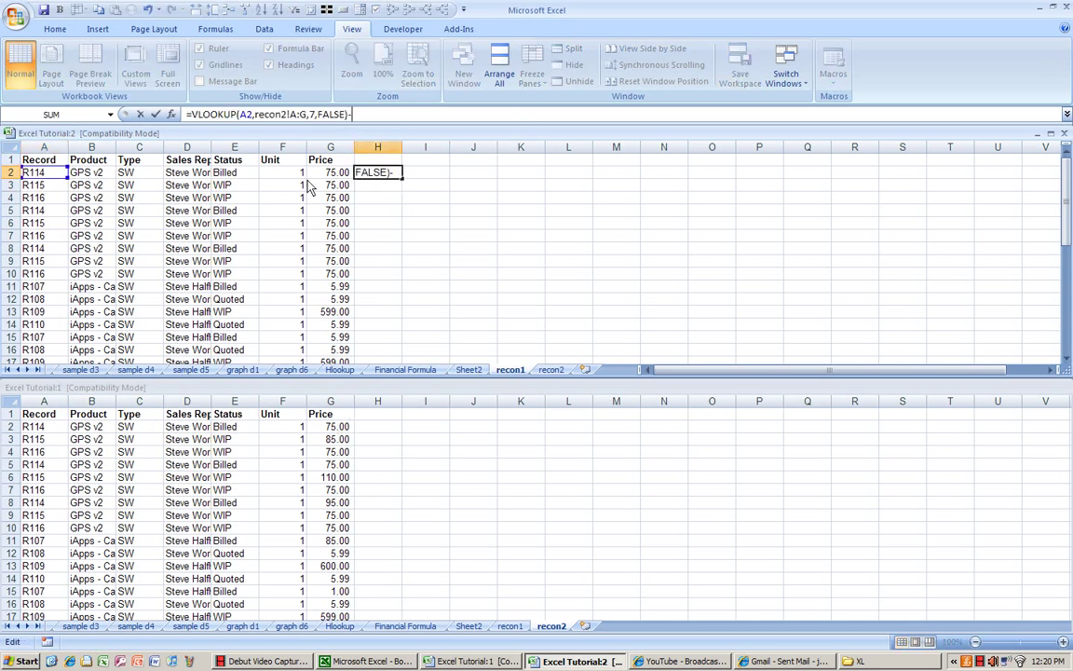
pyautogui.click(336, 174)
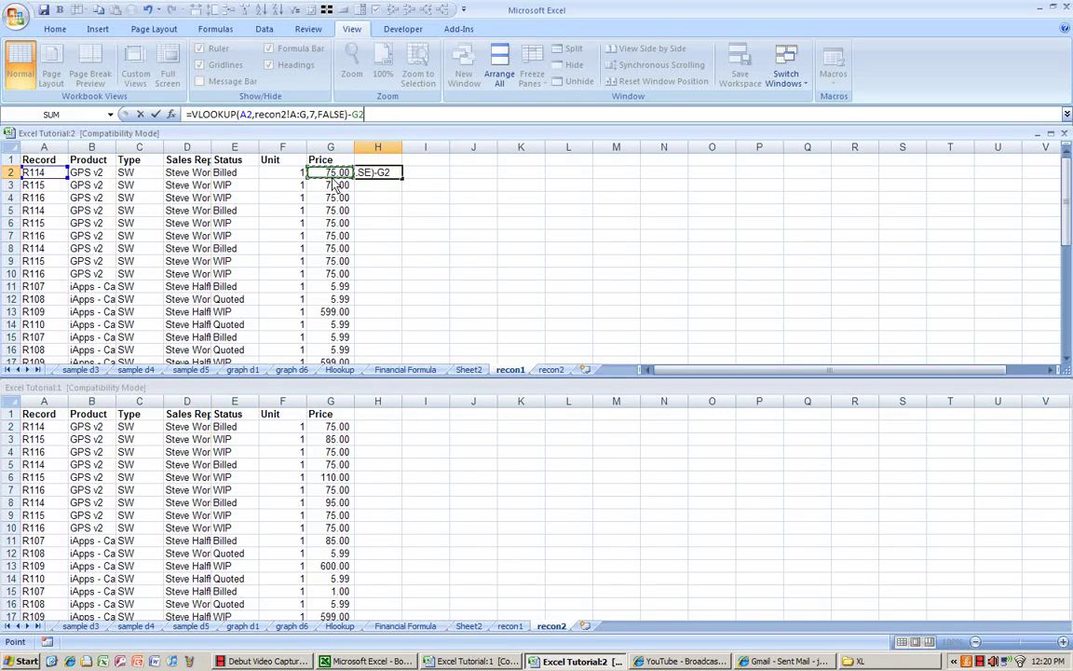
pyautogui.hotkey('ctrl', 'Return')
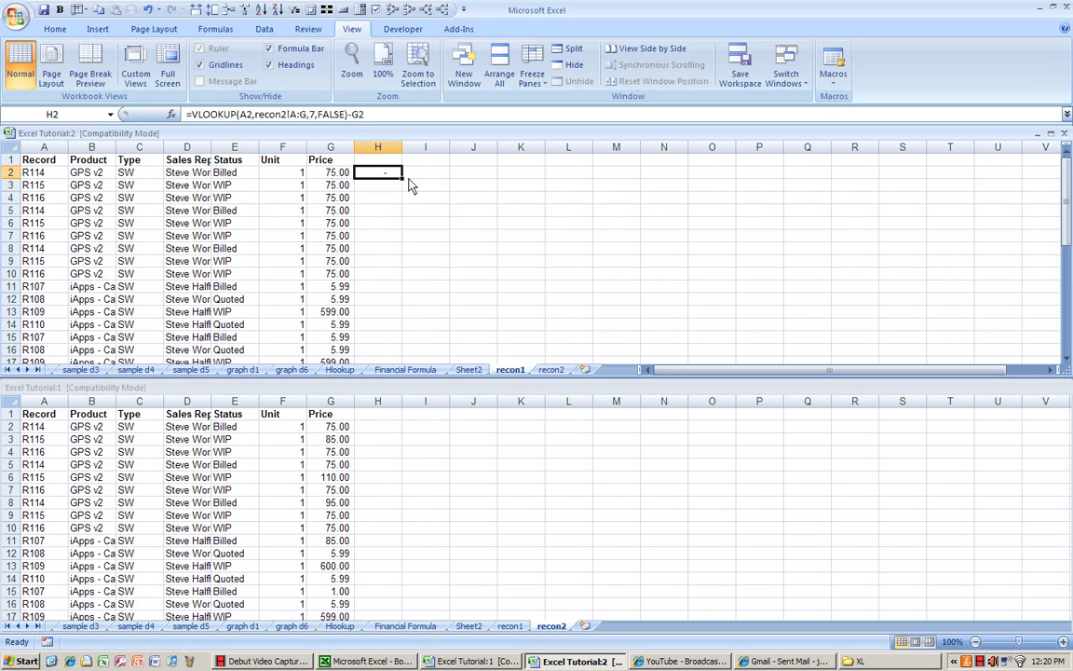
pyautogui.click(339, 174)
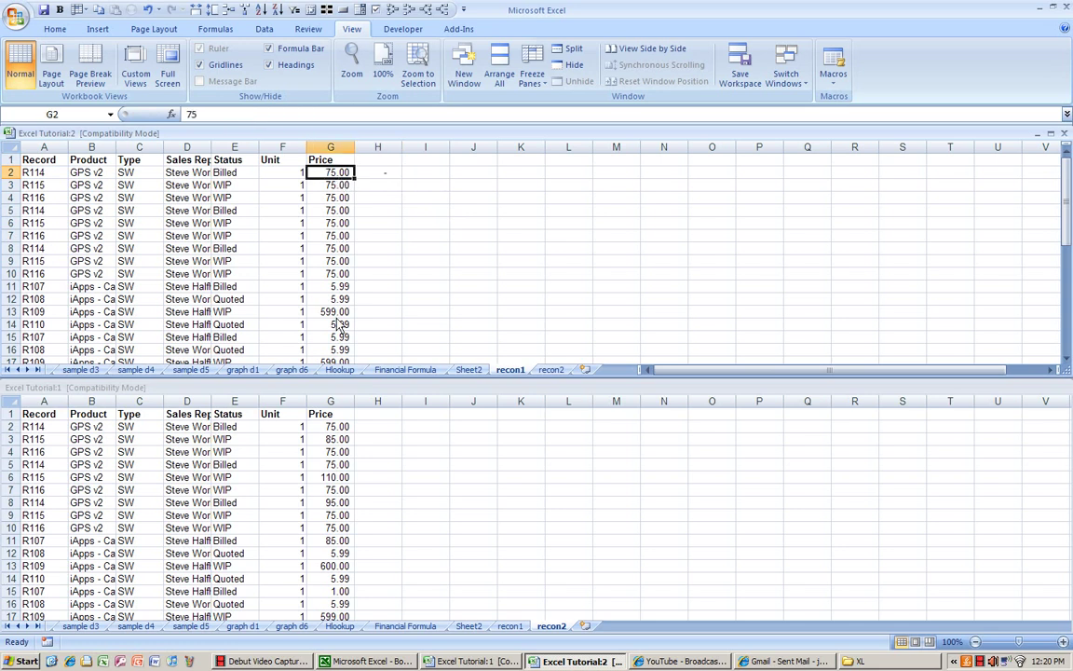
# Step: Check recon2's price for the same record in the lower window
pyautogui.click(338, 435)
pyautogui.click(334, 428)
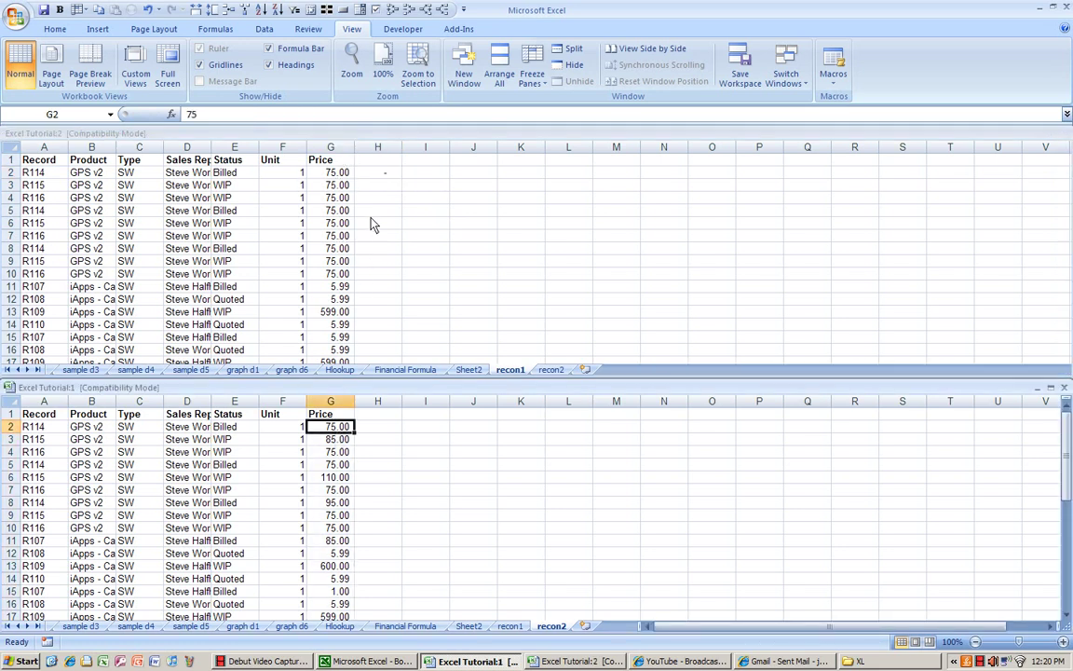
pyautogui.click(382, 177)
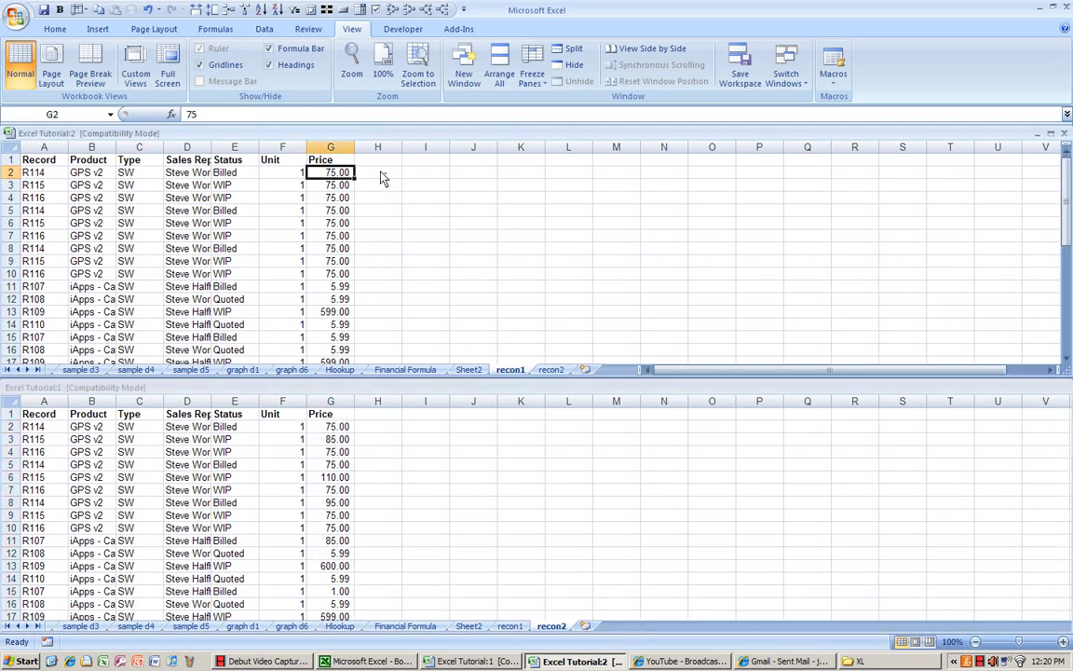
# Step: Fill the H2 difference formula down column H and review deltas like 10.00 and 79.01
pyautogui.click(382, 176)
pyautogui.doubleClick(402, 178)
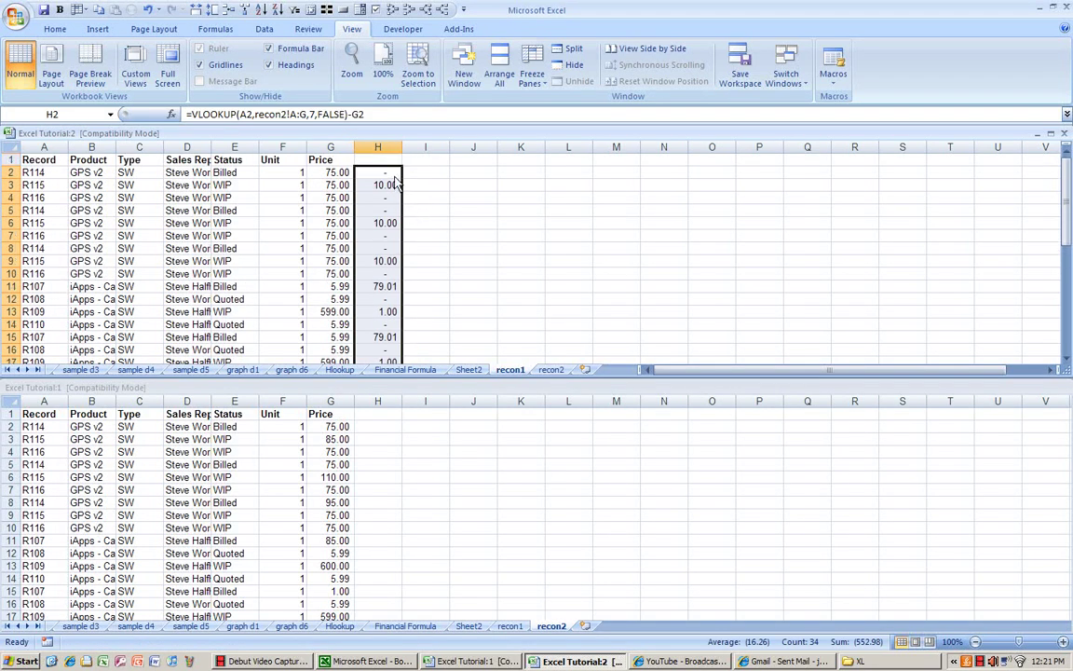
pyautogui.click(396, 178)
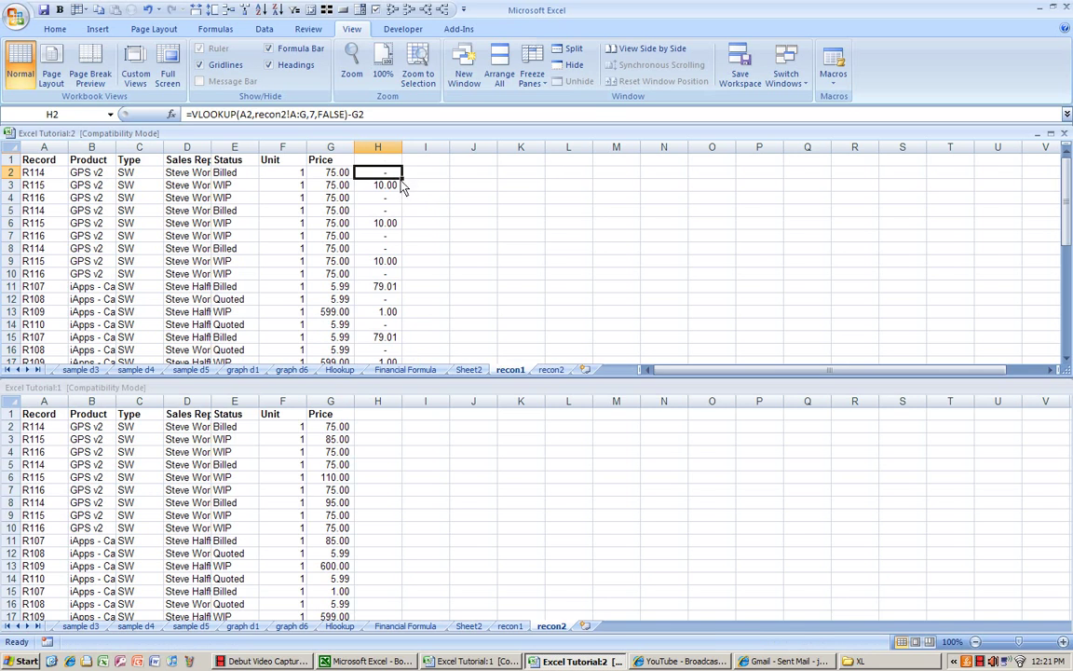
pyautogui.scroll(-4, 401, 185)
pyautogui.scroll(-6, 399, 186)
pyautogui.scroll(10, 399, 185)
pyautogui.press('Down')
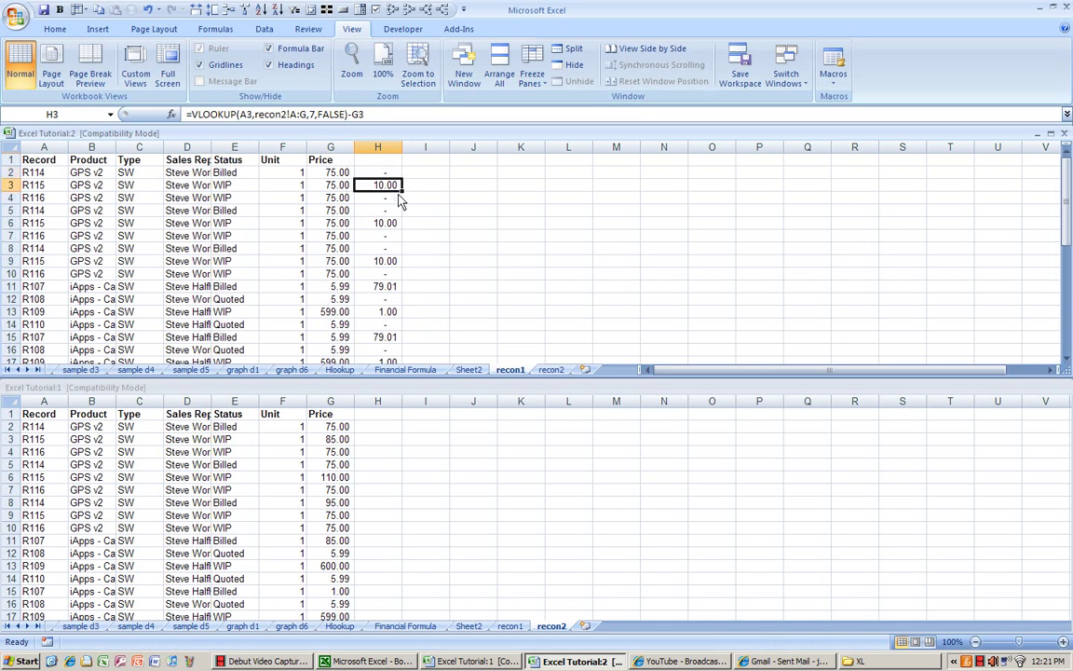
pyautogui.press('Up')
pyautogui.press('Down')
pyautogui.press('Up')
pyautogui.press('Down')
pyautogui.press('Up')
pyautogui.press('Down')
pyautogui.press('Left')
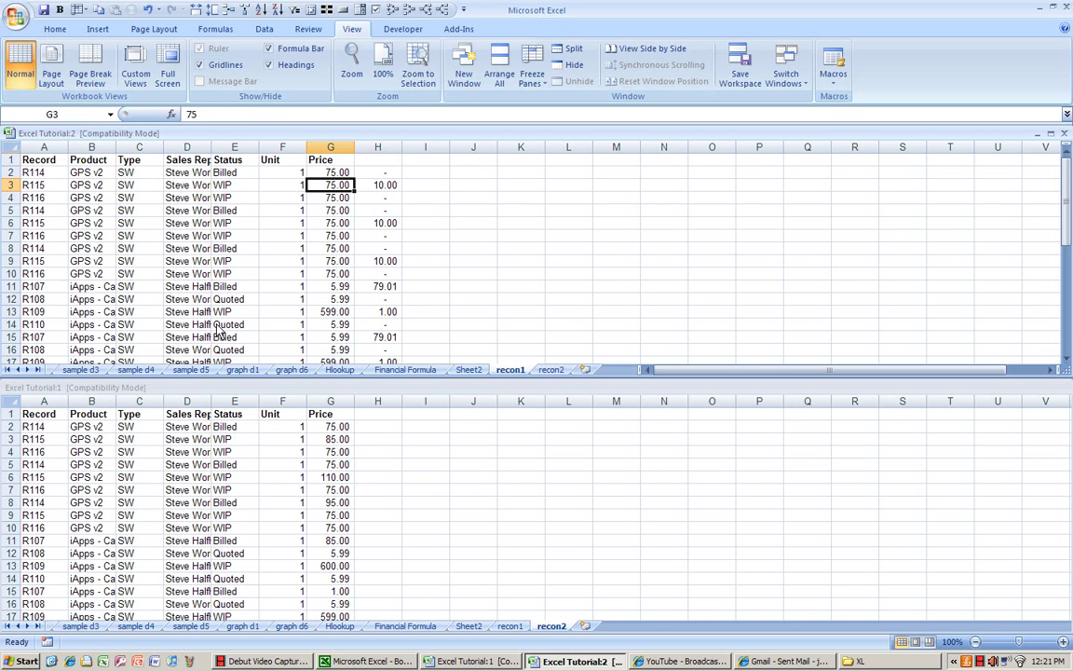
pyautogui.click(340, 439)
pyautogui.click(346, 181)
pyautogui.click(396, 173)
pyautogui.scroll(-6, 382, 214)
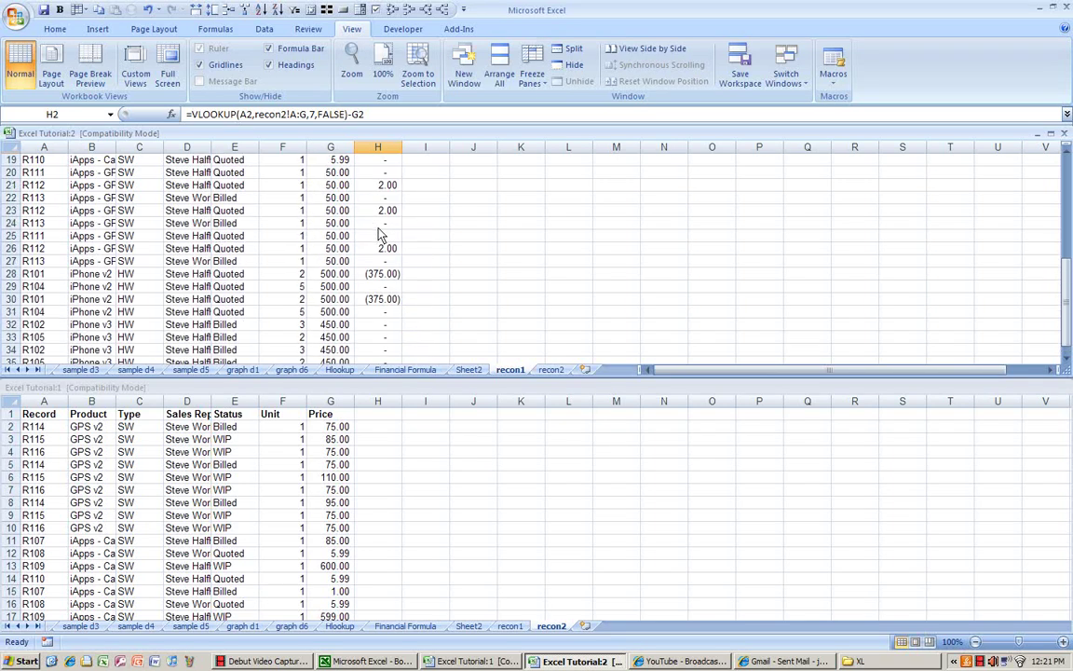
pyautogui.scroll(2, 379, 230)
pyautogui.scroll(4, 382, 230)
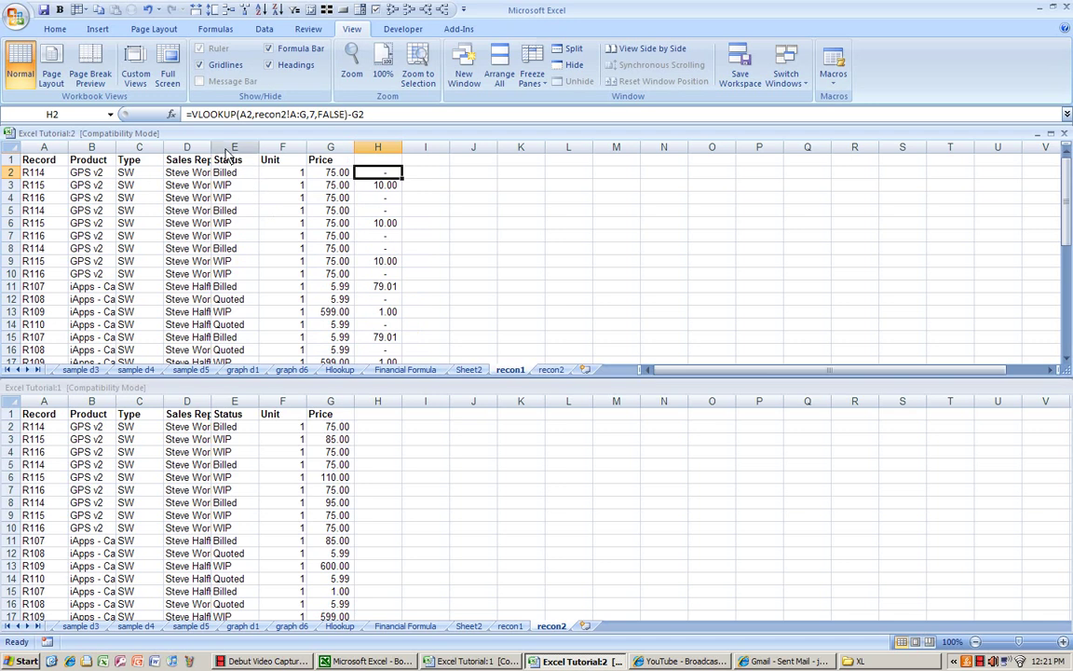
pyautogui.click(53, 177)
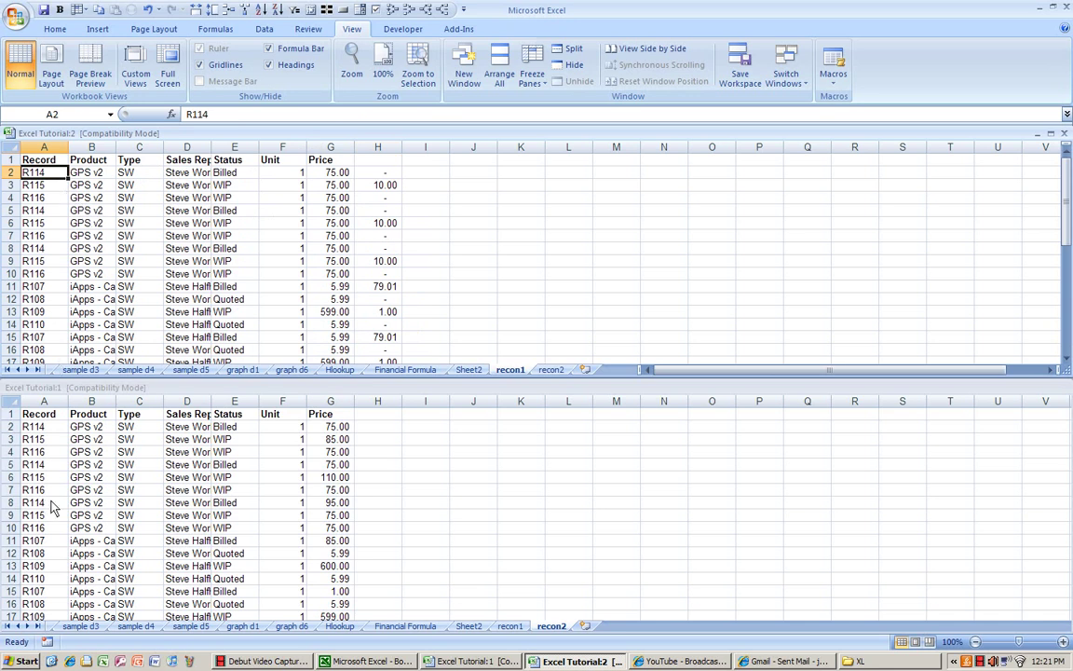
pyautogui.click(48, 455)
pyautogui.click(42, 426)
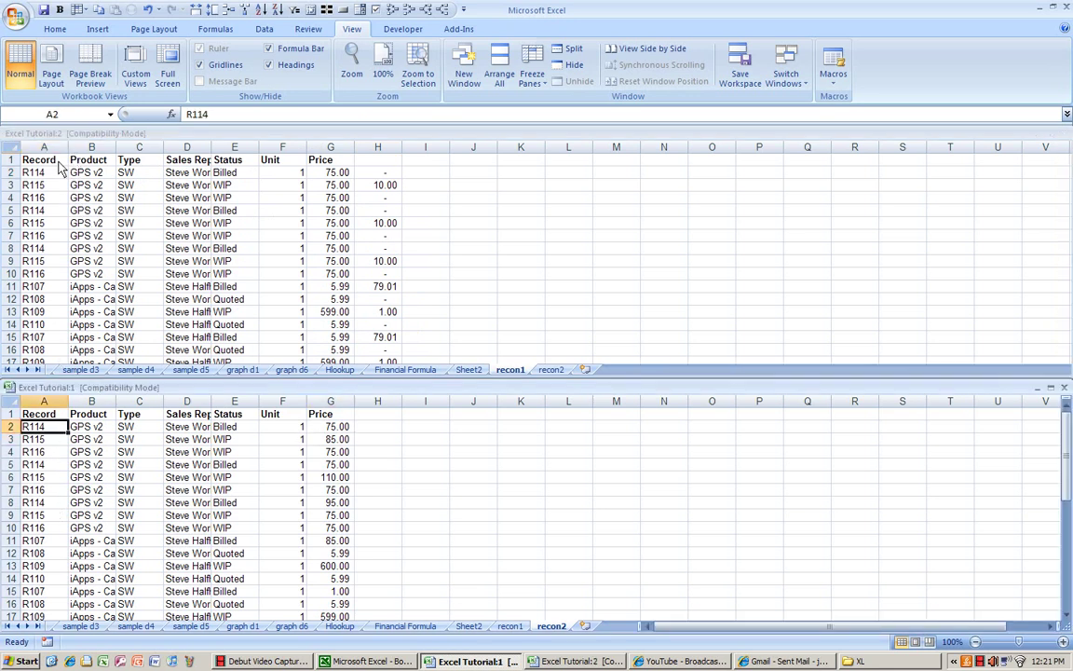